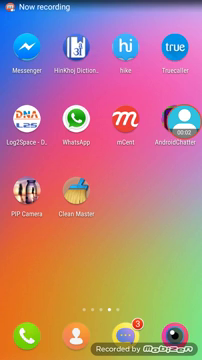
Open the Google Play Store from the Android home screen
click(183, 122)
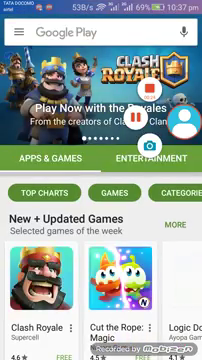
Search the Play Store for 'pip camera' and launch PIP Camera – Photo Editor Pro
click(90, 33)
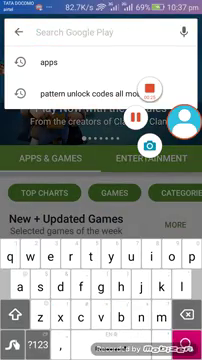
text(p)
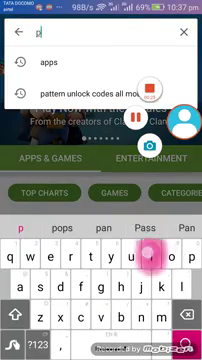
text(ip)
click(66, 62)
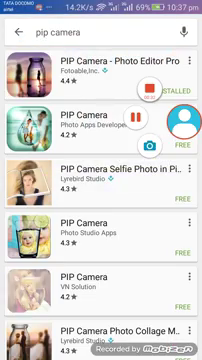
click(100, 66)
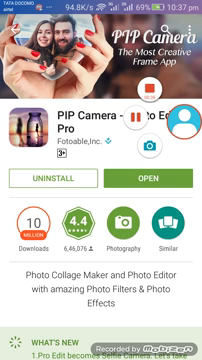
click(158, 178)
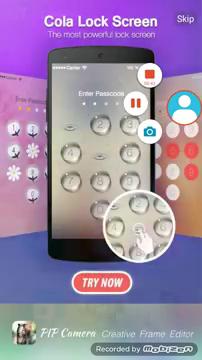
Skip the ad, try several live camera frames including the CD disc, then return home
click(186, 16)
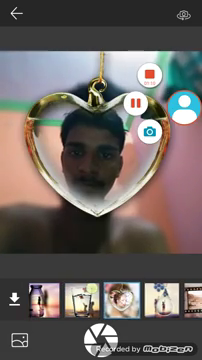
scroll(101, 299, right, 3)
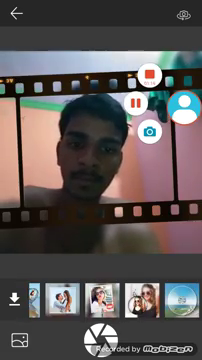
click(101, 299)
click(181, 299)
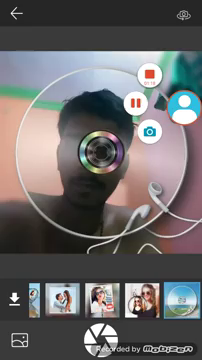
click(16, 13)
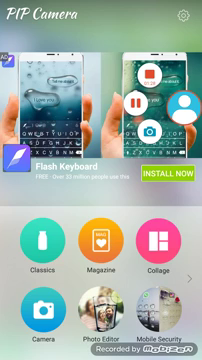
Place the Camera album selfie into the stamp-style single-photo magazine template
click(101, 240)
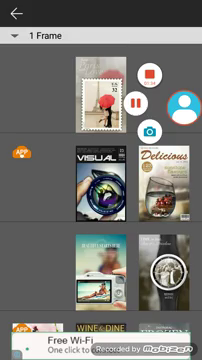
drag(145, 238, 129, 262)
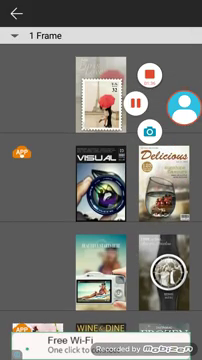
click(100, 90)
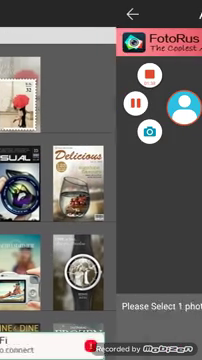
click(88, 140)
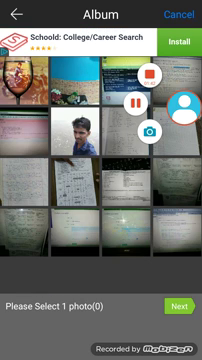
click(75, 135)
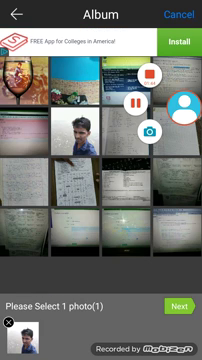
click(179, 306)
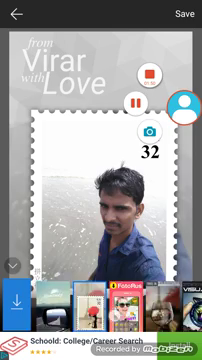
scroll(120, 305, right, 3)
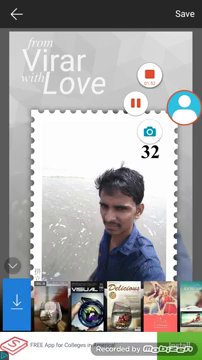
Try the Travel On wine-glass template, repositioning the selfie inside the glass
click(160, 305)
mouse_move(112, 218)
mouse_down()
mouse_move(93, 195)
mouse_move(88, 245)
mouse_up()
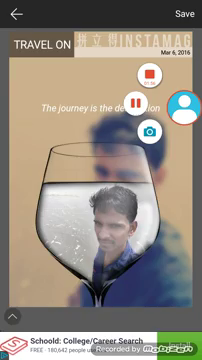
click(100, 215)
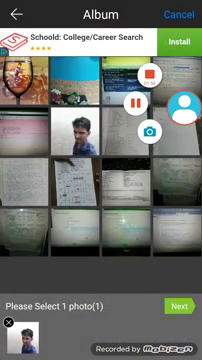
click(179, 306)
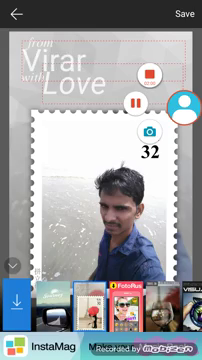
Dismiss the FotoRus download prompt, apply the Frozen snowflake template, and centre the selfie
click(125, 306)
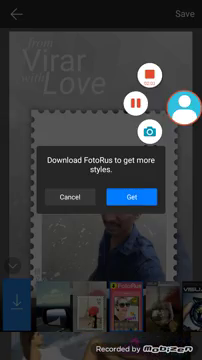
click(70, 196)
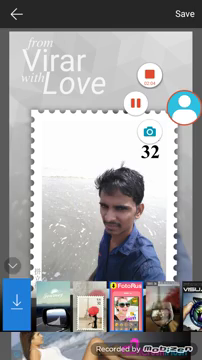
drag(150, 305, 60, 305)
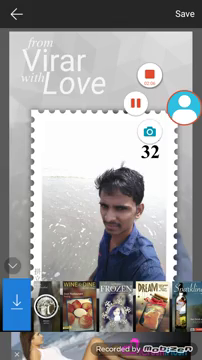
click(117, 300)
click(13, 265)
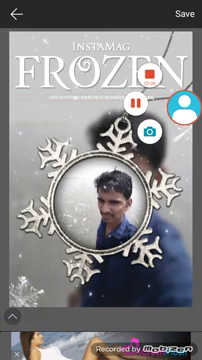
drag(110, 210, 95, 200)
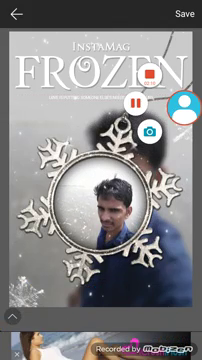
Back out of the template editor to the PIP Camera home screen
click(16, 14)
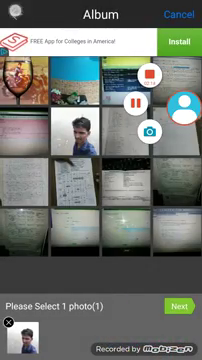
click(16, 14)
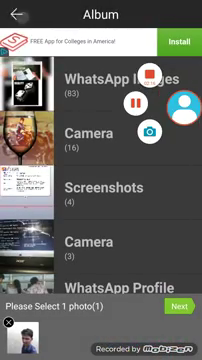
click(16, 14)
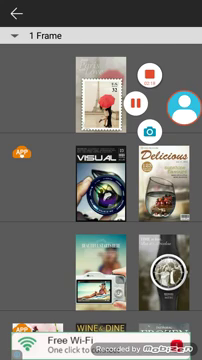
click(16, 14)
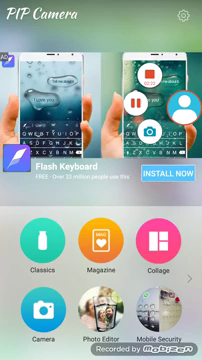
Load the motorcycle photo from the hike Images album into a collage grid
click(157, 239)
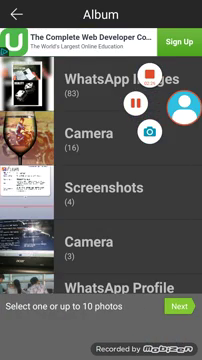
drag(121, 243, 143, 167)
drag(100, 277, 100, 262)
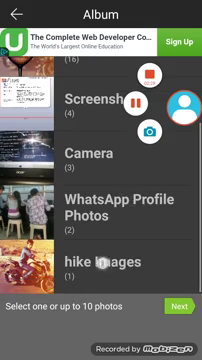
click(100, 262)
click(24, 80)
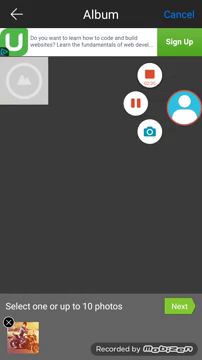
click(179, 306)
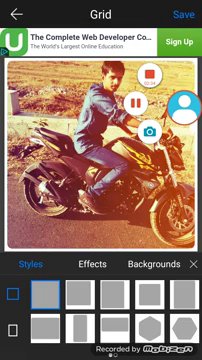
Cycle through the frame styles and settle on the hexagon crop for the motorcycle photo
click(79, 294)
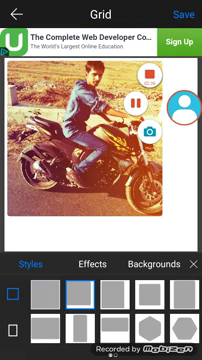
click(113, 294)
click(149, 294)
click(184, 294)
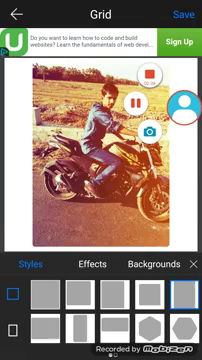
click(44, 328)
click(79, 328)
click(149, 328)
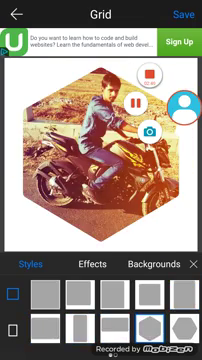
Adjust the border width, turn the outline off, and return home without saving
click(92, 264)
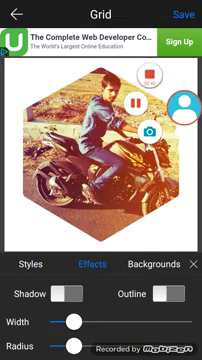
mouse_move(74, 321)
mouse_down()
mouse_move(176, 321)
mouse_move(53, 321)
mouse_up()
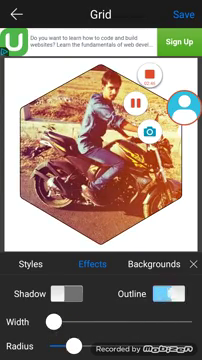
click(168, 293)
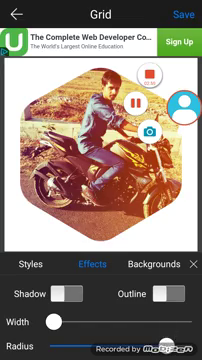
click(15, 14)
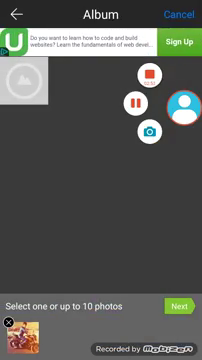
click(15, 14)
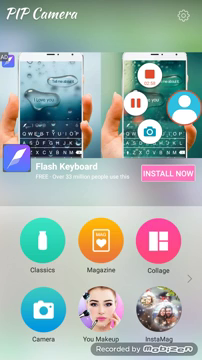
Open a home-screen feature, then press Escape to start exiting PIP Camera
click(42, 240)
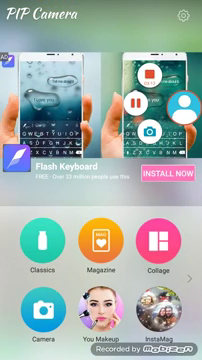
key(Escape)
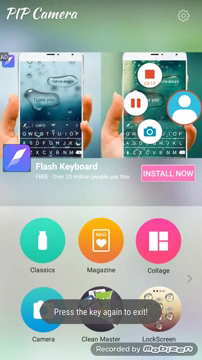